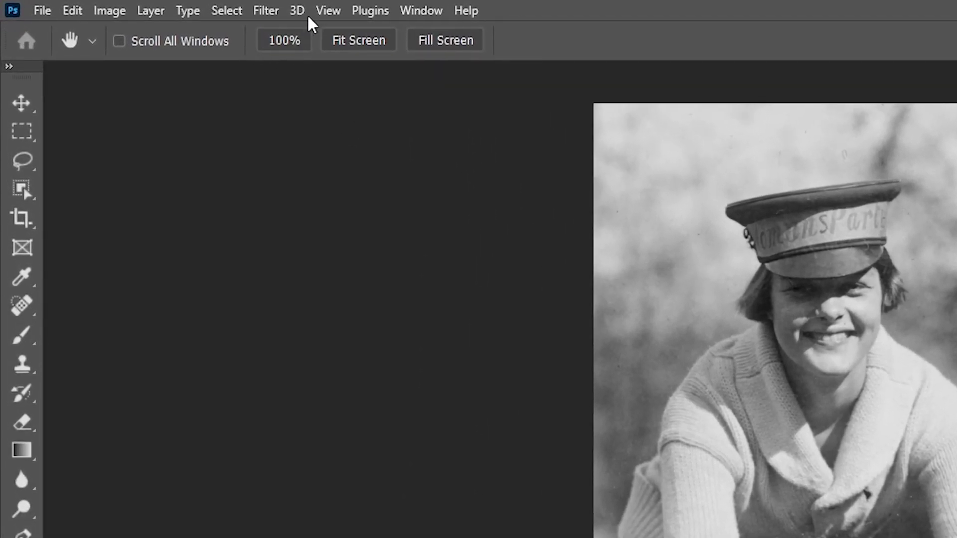
- Open Neural Filters for the black-and-white cyclist photo and enable the Colorize filter
left_click(137, 5)
left_click(318, 89)
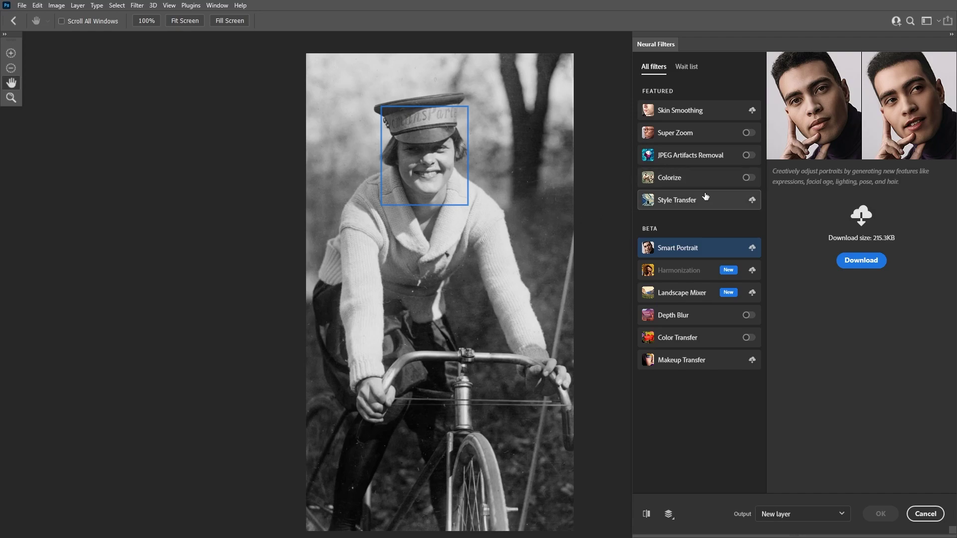
left_click(748, 178)
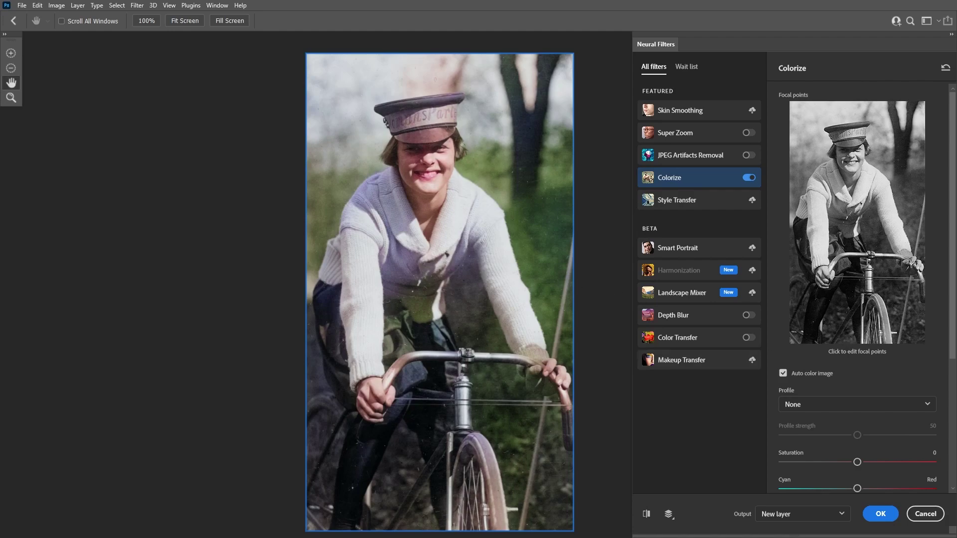
- Raise the Colorize saturation to +11 and set color artifact reduction to 30
left_click_drag(954, 248, 952, 359)
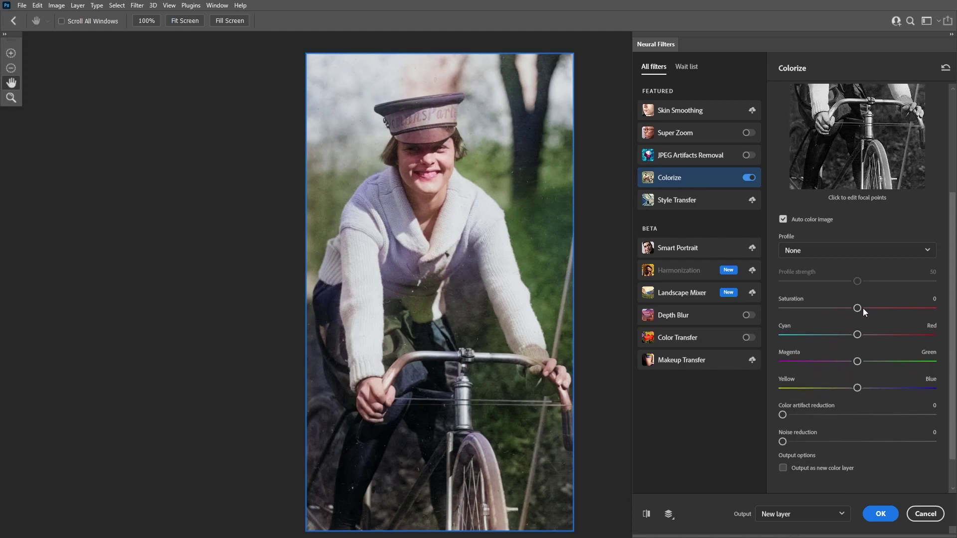
left_click_drag(858, 308, 874, 308)
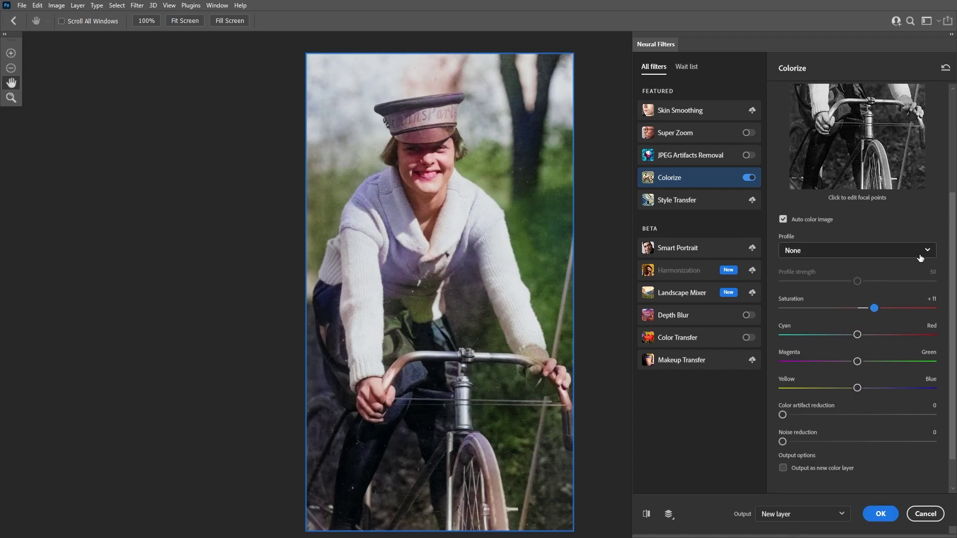
left_click_drag(953, 276, 953, 314)
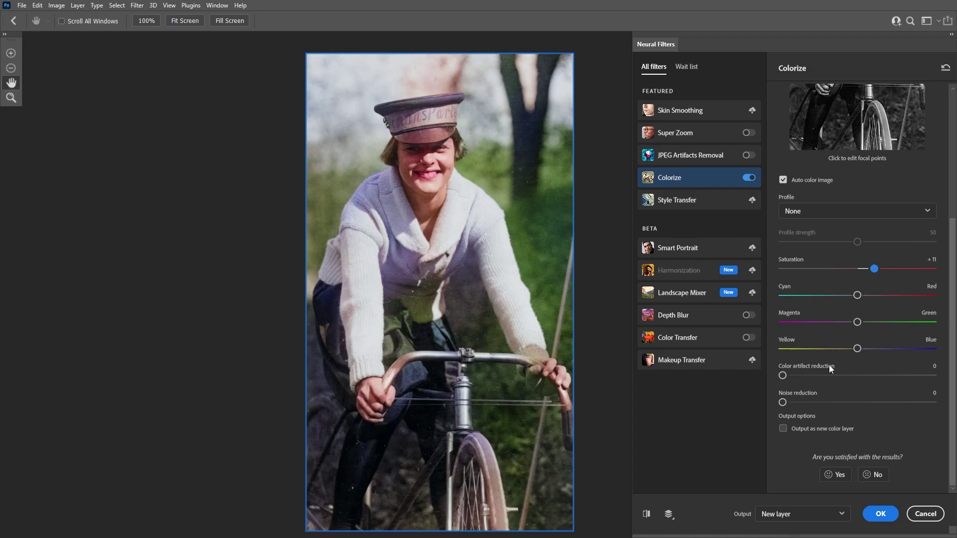
left_click_drag(793, 377, 858, 377)
left_click_drag(844, 377, 828, 376)
- Set the Colorize noise reduction to 17 while checking the face up close, and fit the whole photo in view
scroll(431, 148, "up", 5)
left_click_drag(456, 185, 393, 259)
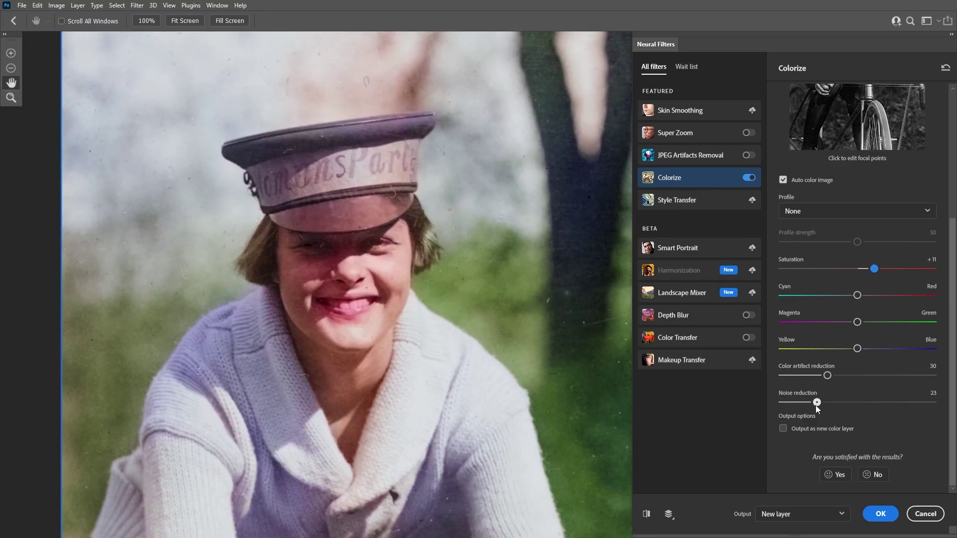
mouse_move(816, 406)
left_mouse_down()
mouse_move(881, 405)
mouse_move(808, 405)
left_mouse_up()
left_click(190, 20)
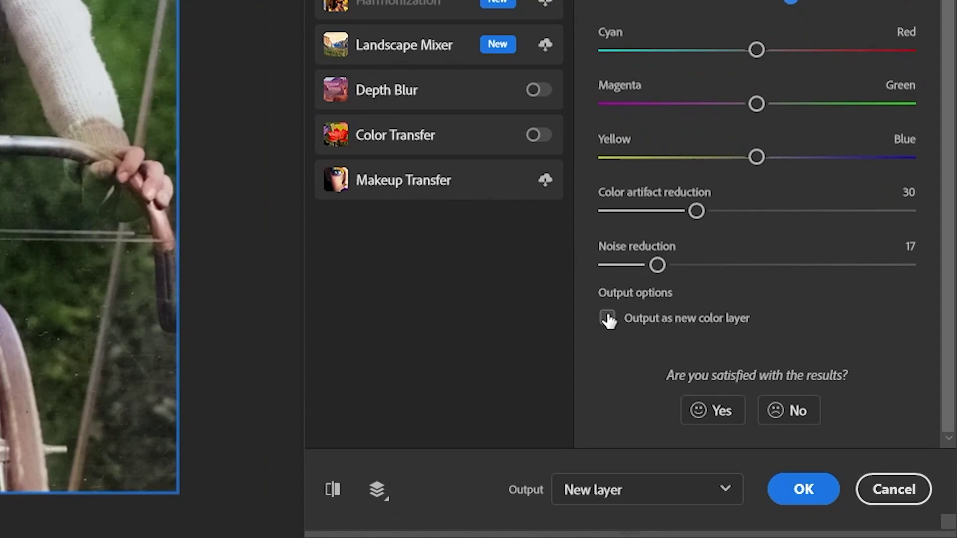
- Apply the Colorize filter as a new color layer, with the output set to New layer
left_click(607, 318)
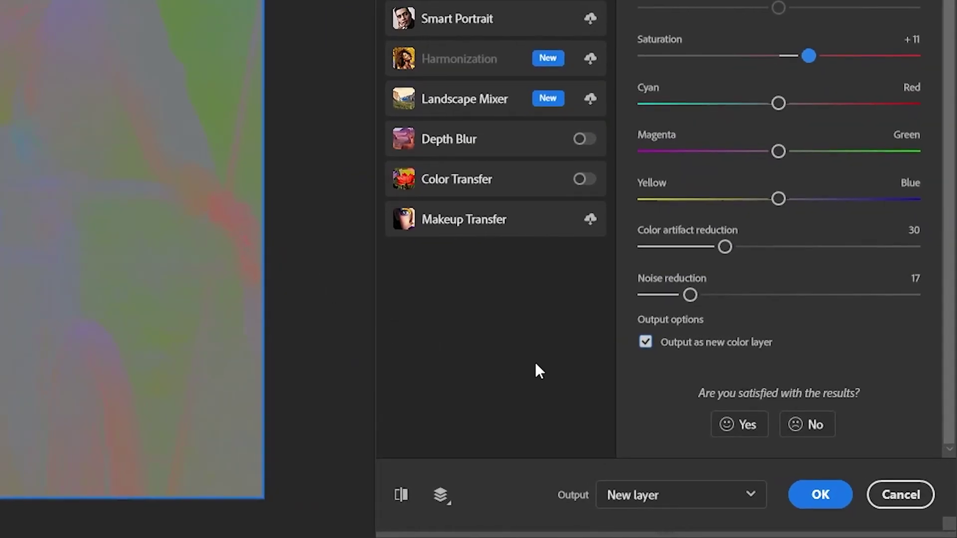
left_click(623, 500)
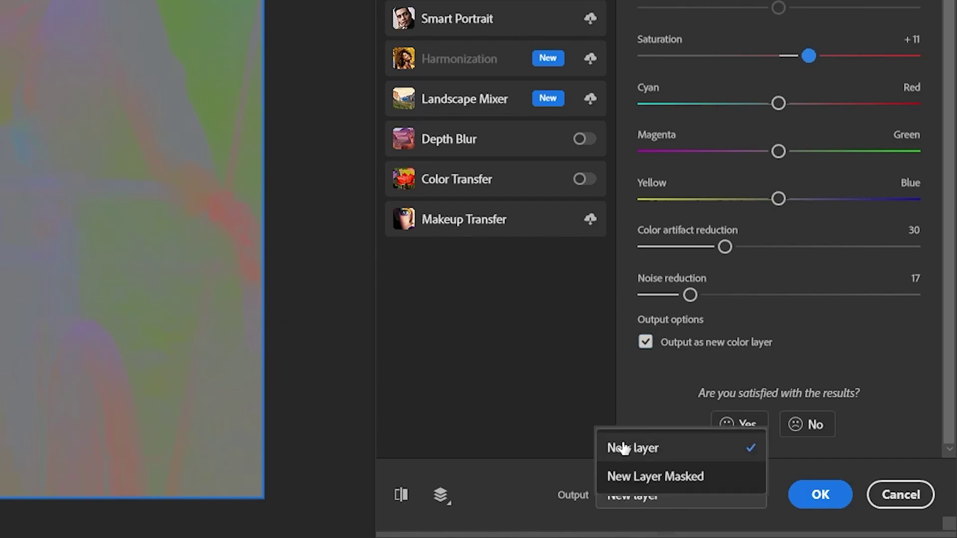
left_click(615, 447)
left_click(820, 494)
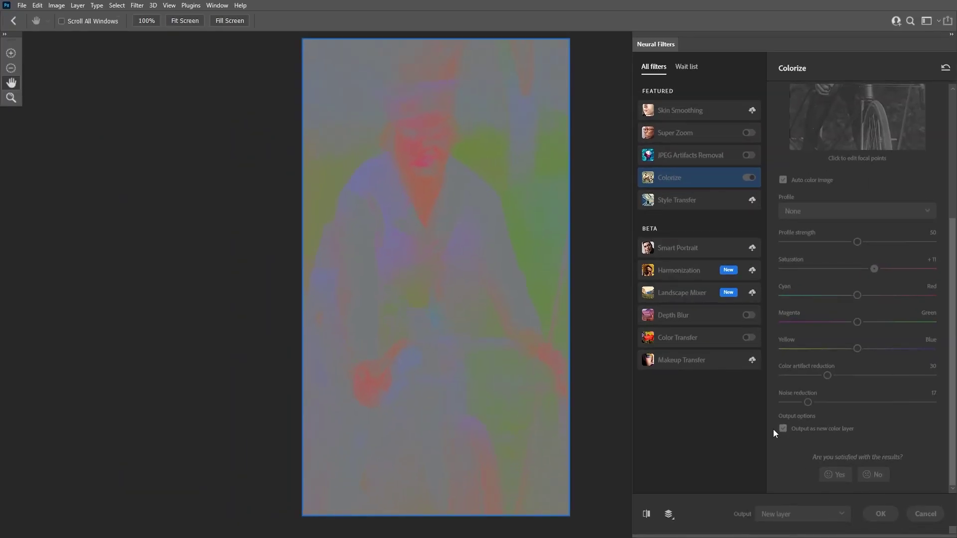
left_click_drag(573, 281, 593, 290)
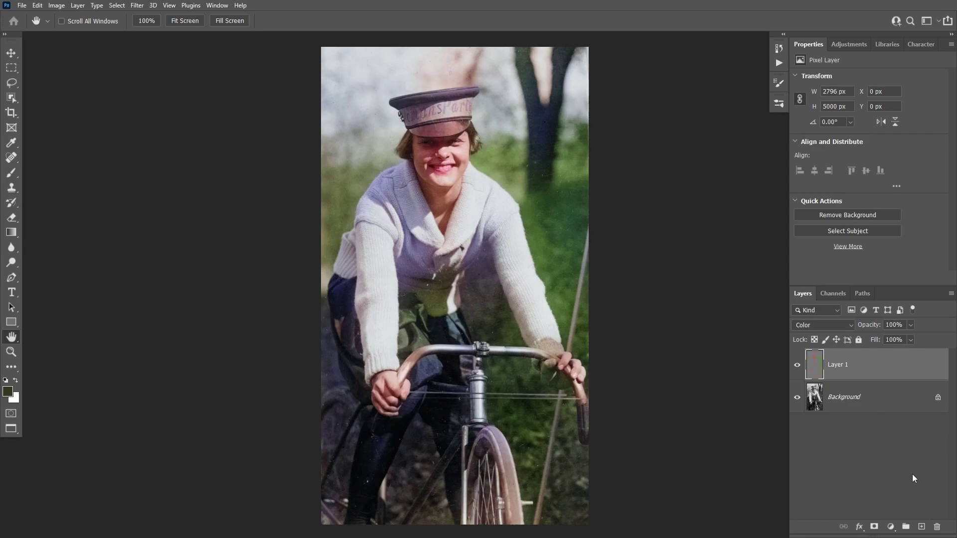
- Add an empty layer above the colorized layer and set its blend mode to Color
left_click(921, 527)
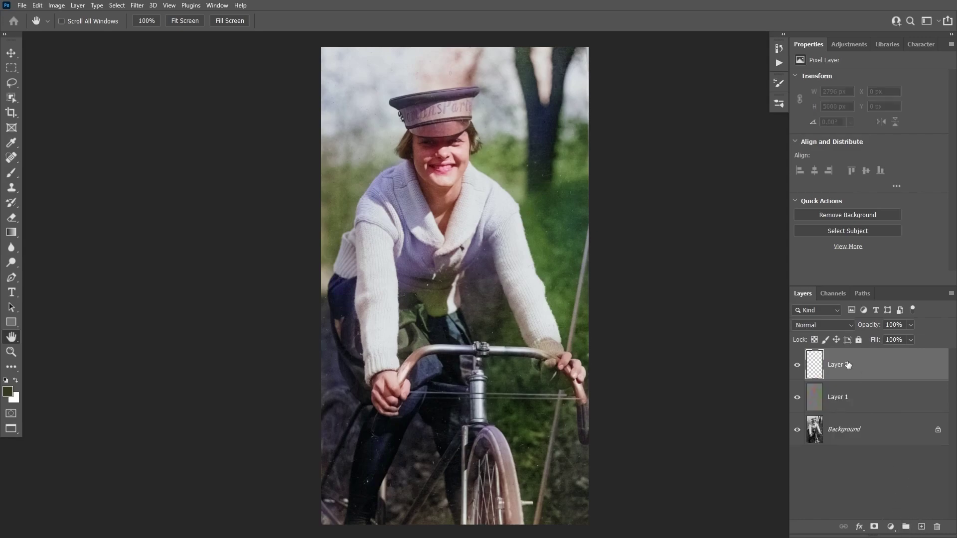
left_click(815, 324)
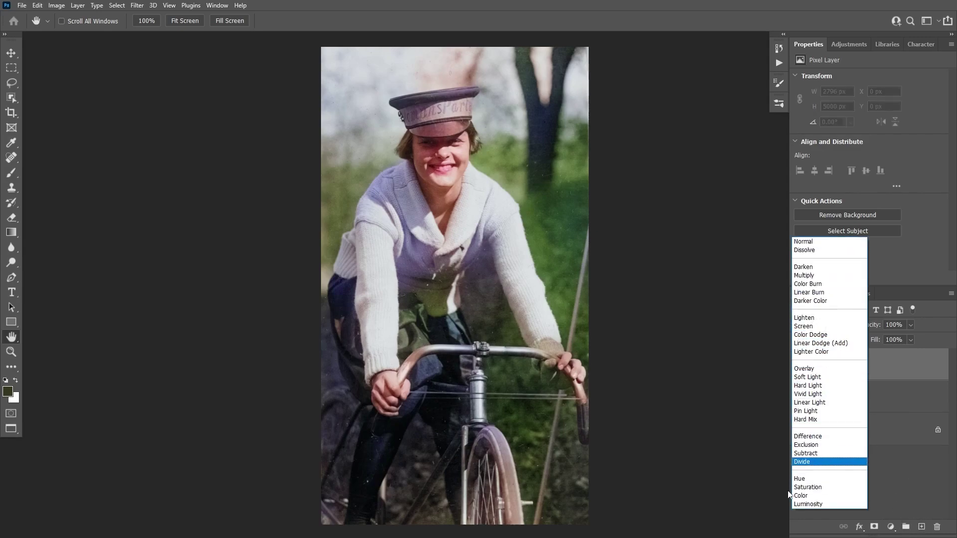
left_click(818, 497)
- Activate the Brush tool with 50% opacity and 50% flow for retouching around the cap
key("b")
mouse_move(452, 124)
left_mouse_down()
mouse_move(473, 125)
mouse_move(474, 67)
left_mouse_up()
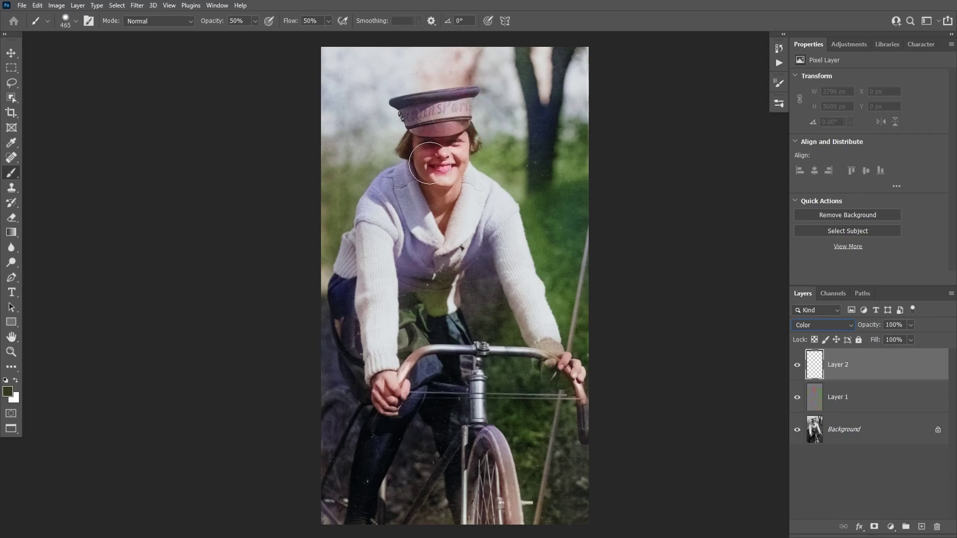
left_click(248, 20)
left_click_drag(321, 21, 294, 22)
key("Return")
mouse_move(448, 68)
left_mouse_down()
mouse_move(479, 68)
mouse_move(433, 89)
mouse_move(461, 120)
left_mouse_up()
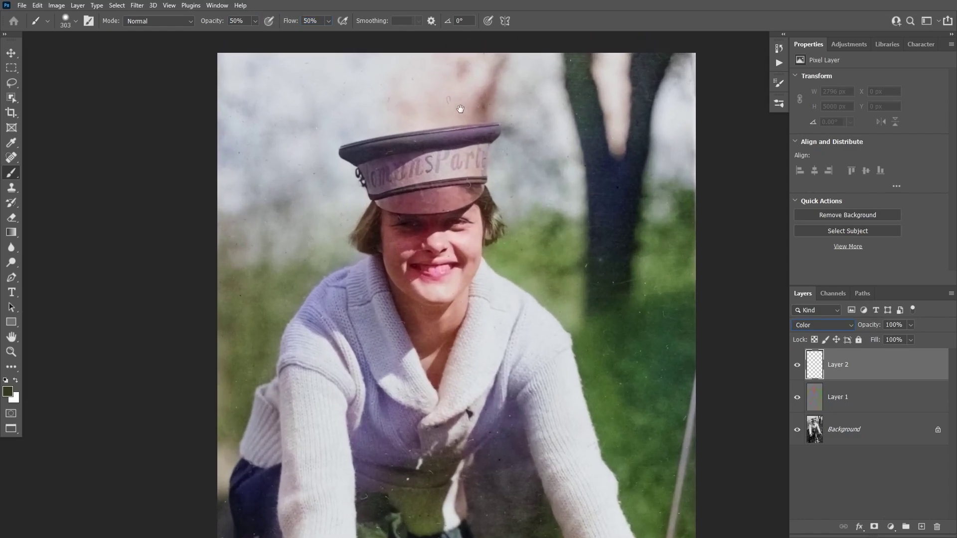
- Sample the pale sky color and paint over the pink patches above the cap and between the tree branches
left_click(327, 101, "alt")
left_click_drag(379, 90, 402, 89)
left_click_drag(373, 88, 353, 93, "alt")
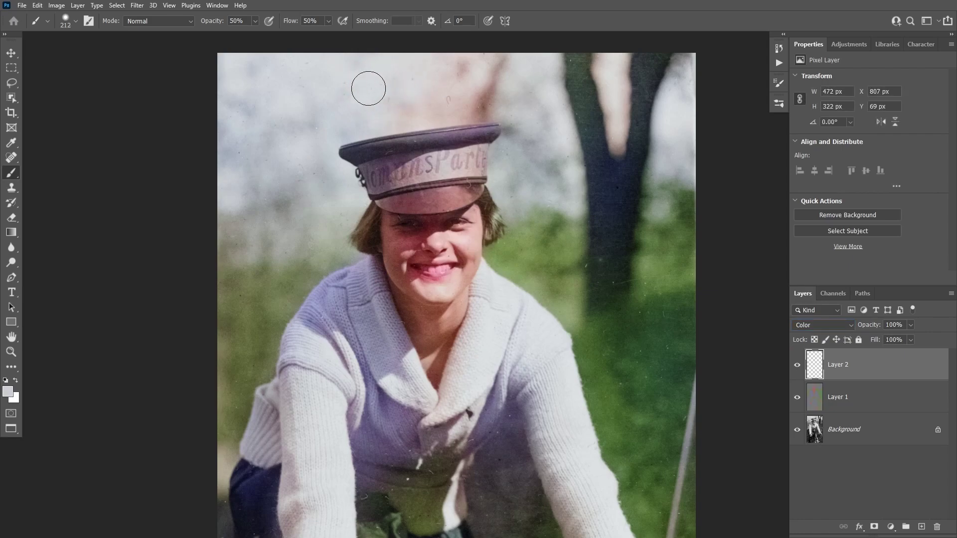
mouse_move(393, 68)
left_mouse_down()
mouse_move(508, 67)
mouse_move(369, 102)
mouse_move(499, 90)
mouse_move(437, 92)
mouse_move(439, 122)
mouse_move(377, 119)
mouse_move(419, 112)
mouse_move(376, 123)
mouse_move(426, 115)
mouse_move(384, 125)
mouse_move(506, 109)
mouse_move(457, 114)
mouse_move(495, 114)
mouse_move(459, 82)
mouse_move(510, 118)
mouse_move(528, 99)
mouse_move(605, 70)
mouse_move(610, 130)
left_mouse_up()
- Resize the brush, sample a color from the cap and paint over the reddish visor
key("bracketright")
key("bracketright")
key("bracketright")
key("bracketleft")
key("bracketleft")
key("bracketleft")
key("bracketleft")
left_click(427, 194, "alt")
mouse_move(392, 203)
left_mouse_down()
mouse_move(414, 207)
mouse_move(409, 199)
mouse_move(430, 187)
mouse_move(418, 201)
mouse_move(438, 206)
mouse_move(485, 188)
left_mouse_up()
- Enlarge the brush, sample the background green and paint over the grayish foliage beside the sweater's waist
scroll(425, 267, "up", 1)
left_click_drag(439, 395, 382, 192)
scroll(382, 192, "down", 2)
key("bracketright")
key("bracketright")
key("bracketright")
key("bracketright")
key("bracketright")
left_click(474, 375, "alt")
right_click(444, 203, "alt")
mouse_move(451, 324)
left_mouse_down()
mouse_move(436, 271)
mouse_move(414, 256)
mouse_move(443, 213)
mouse_move(459, 261)
left_mouse_up()
- Recolor the yellowish sweater cuff with sampled sweater white and the hand below it with a sampled skin tone
scroll(411, 202, "up", 1)
left_click_drag(290, 273, 230, 132)
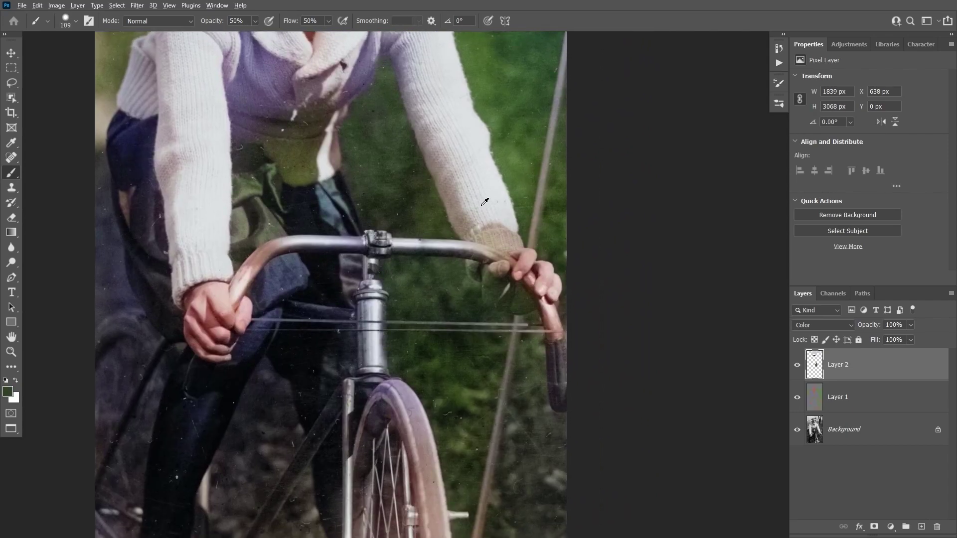
left_click(481, 205, "alt")
left_click_drag(480, 233, 513, 239)
left_click(514, 274, "alt")
right_click(506, 281, "alt")
mouse_move(491, 277)
left_mouse_down()
mouse_move(521, 308)
mouse_move(502, 271)
mouse_move(507, 297)
mouse_move(529, 308)
left_mouse_up()
- Sample the sweater's shaded lavender-gray and paint it over the sweater front below the collar
left_click_drag(290, 189, 356, 326)
right_click(340, 167, "alt")
left_click(326, 155, "alt")
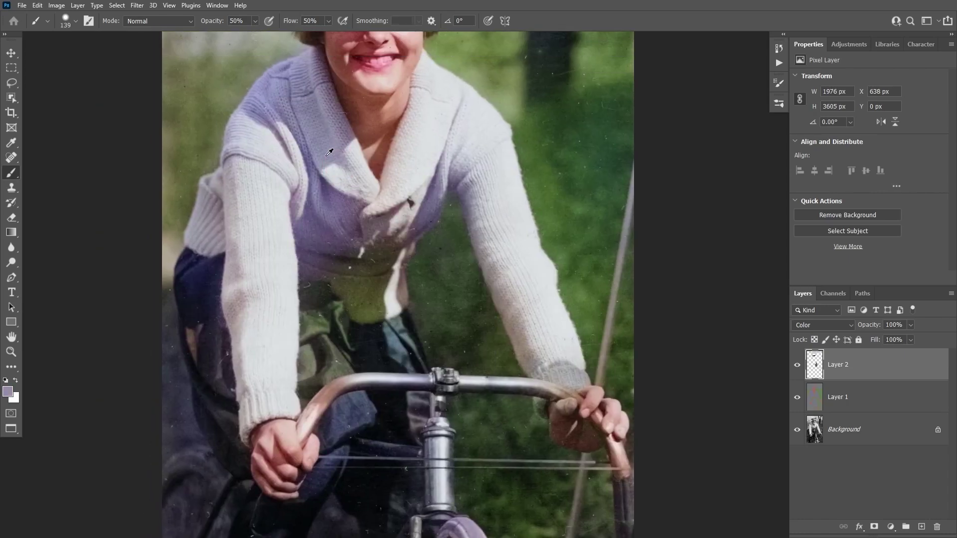
mouse_move(338, 191)
left_mouse_down()
mouse_move(326, 264)
mouse_move(359, 252)
mouse_move(303, 217)
left_mouse_up()
left_click(292, 129, "alt")
right_click(331, 186, "alt")
left_click(317, 121, "alt")
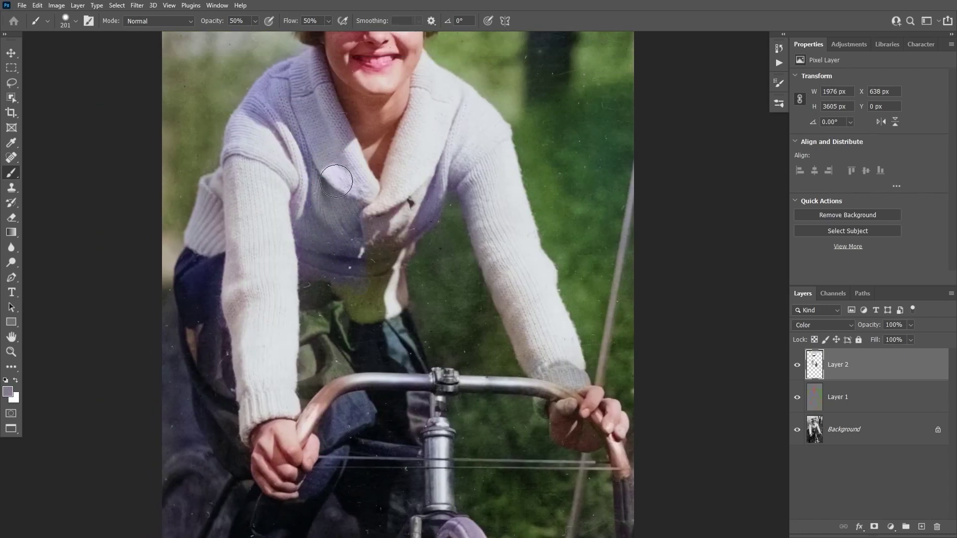
- Even out the sweater's collar, chest and yellow-green lower hem with sampled lavender-gray tones
mouse_move(336, 181)
left_mouse_down()
mouse_move(340, 261)
mouse_move(413, 152)
mouse_move(462, 104)
mouse_move(434, 193)
mouse_move(479, 207)
left_mouse_up()
left_click(427, 78, "alt")
right_click(412, 153, "alt")
left_click(363, 229, "alt")
left_click_drag(348, 279, 370, 310)
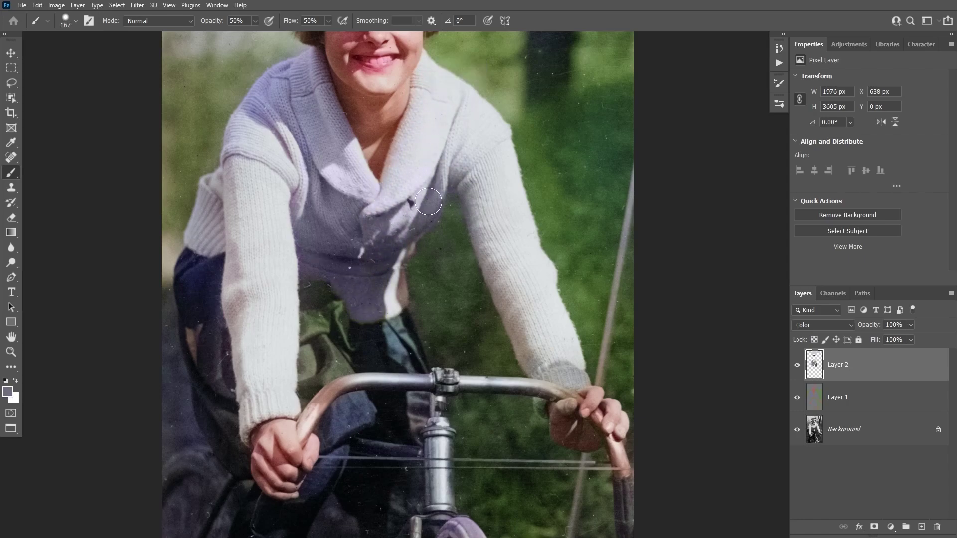
left_click(292, 201, "alt")
right_click(360, 256, "alt")
mouse_move(359, 256)
left_mouse_down()
mouse_move(483, 130)
mouse_move(437, 105)
left_mouse_up()
- Shrink the brush and sample skin tones around the mouth and chin
left_click_drag(384, 88, 407, 153)
scroll(407, 153, "up", 4)
left_click(404, 116, "alt")
right_click(387, 129, "alt")
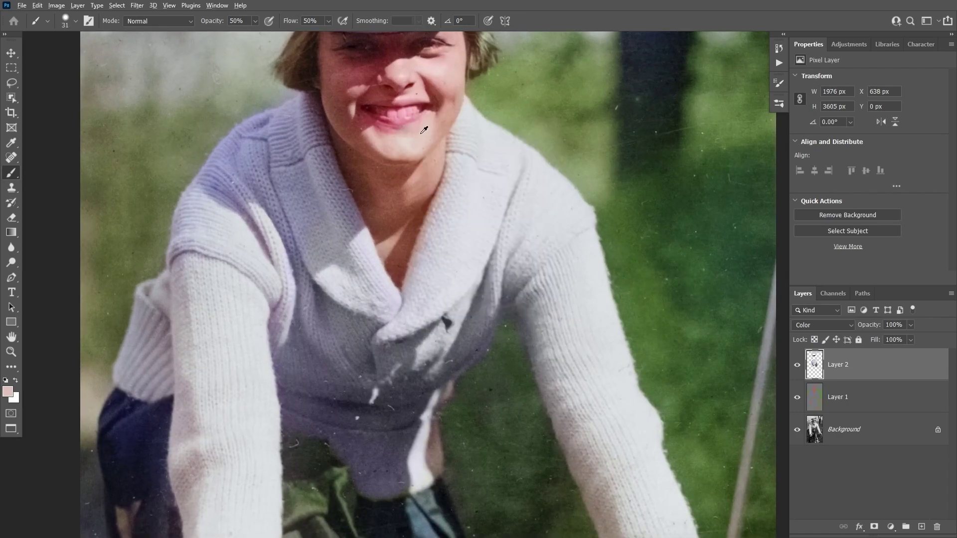
left_click(363, 131, "alt")
- Set the Eyedropper's sample size to 11 by 11 Average and return to the Brush tool
key("i")
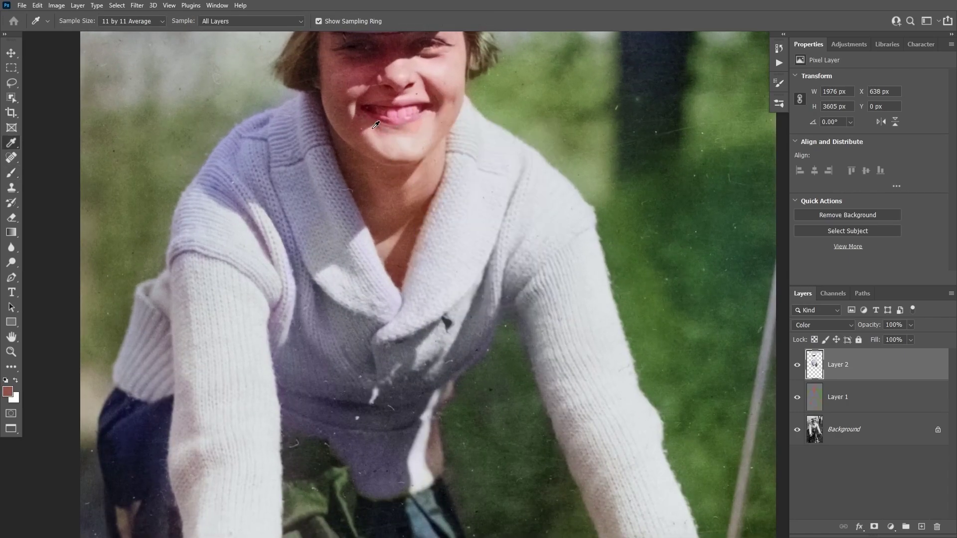
left_click(116, 23)
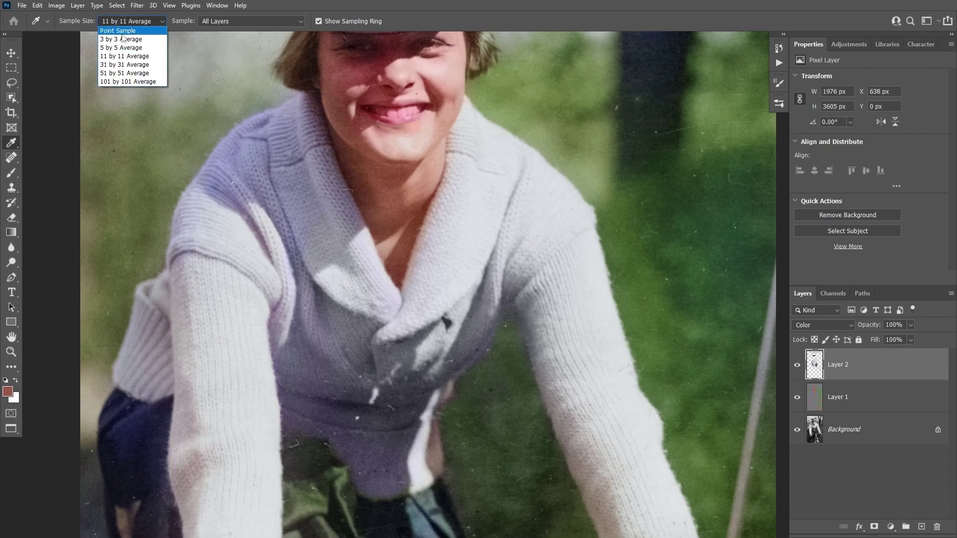
left_click(122, 57)
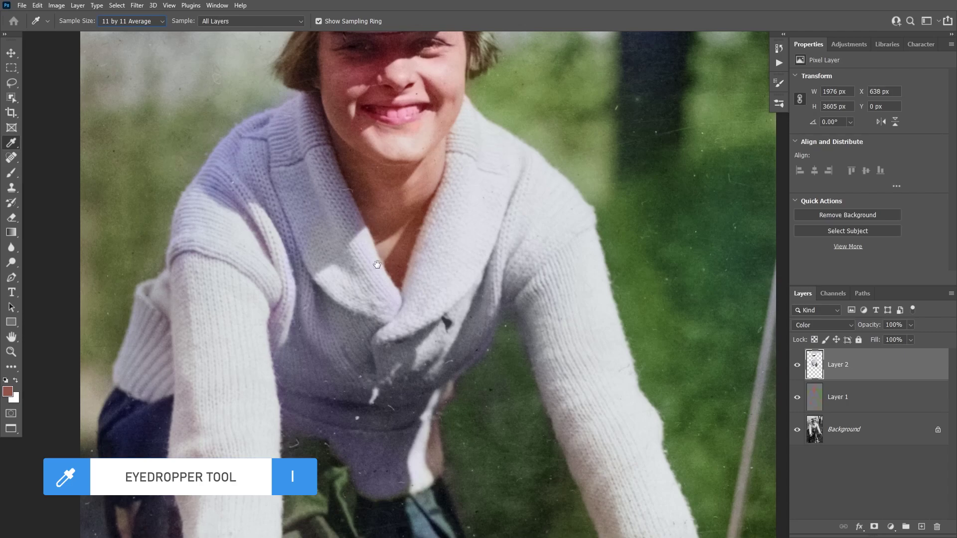
mouse_move(372, 268)
left_mouse_down()
mouse_move(372, 219)
mouse_move(341, 229)
left_mouse_up()
key("b")
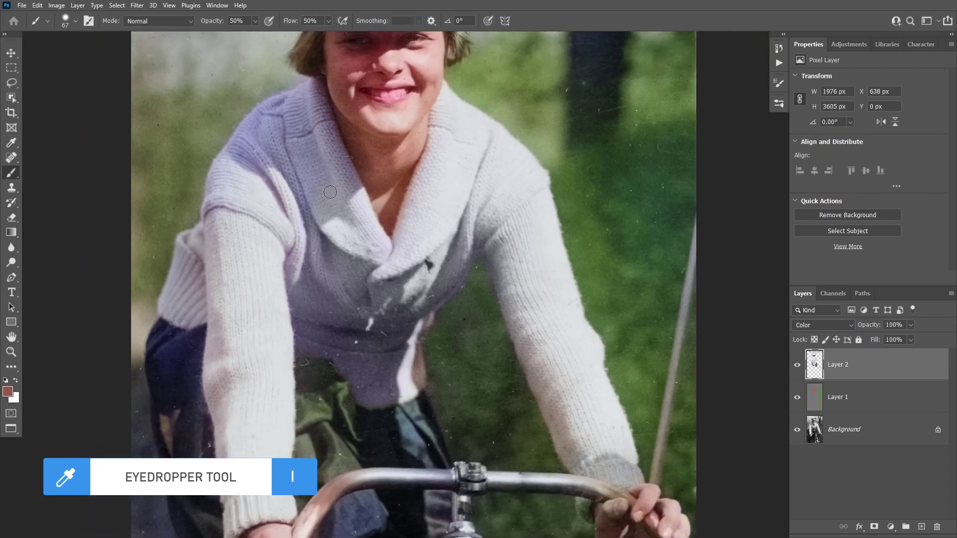
- Sample the skirt's dark blue and paint it over the green patches of fabric below the sweater
left_click_drag(331, 192, 340, 193)
left_click(360, 266, "alt")
mouse_move(427, 313)
left_mouse_down()
mouse_move(379, 400)
mouse_move(458, 280)
left_mouse_up()
left_click(349, 261, "alt")
mouse_move(349, 260)
left_mouse_down()
mouse_move(393, 288)
mouse_move(377, 294)
mouse_move(345, 345)
mouse_move(373, 358)
mouse_move(444, 312)
mouse_move(369, 348)
left_mouse_up()
left_click_drag(356, 291, 350, 291)
left_click_drag(440, 404, 410, 342)
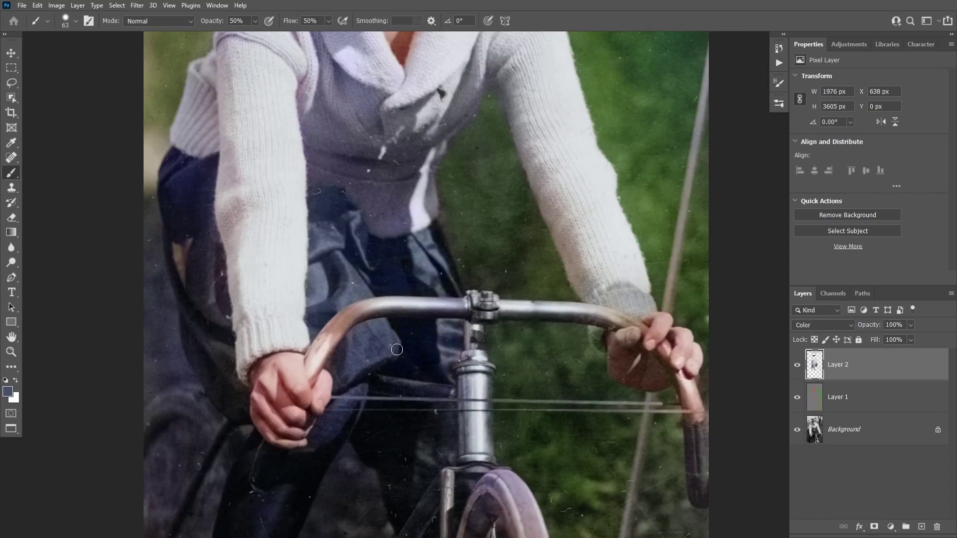
- Sample the handlebar's metallic gray and paint over the copper-tinted ends near both hands
left_click(399, 305, "alt")
left_click_drag(369, 310, 316, 355)
left_click_drag(567, 300, 490, 248)
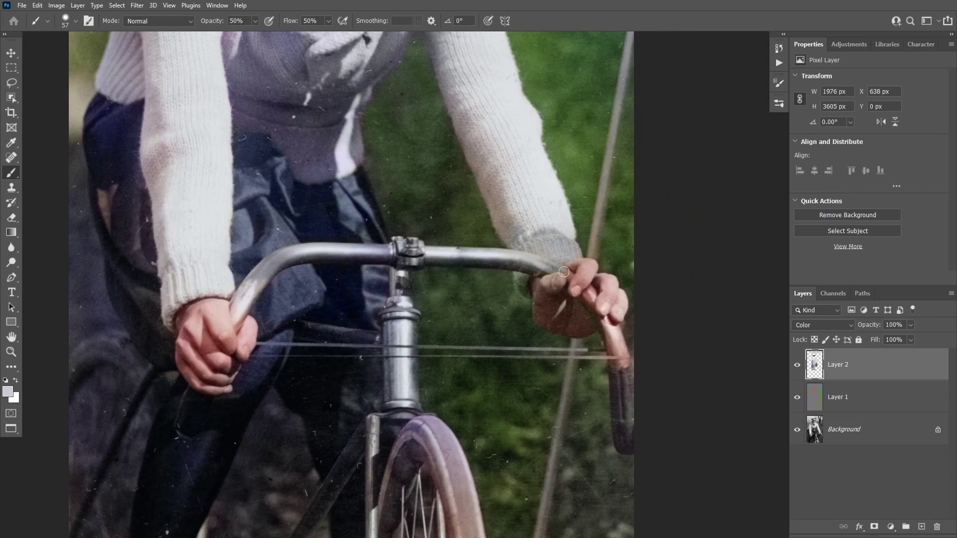
left_click_drag(564, 273, 567, 272)
left_click_drag(573, 284, 620, 352)
- Sample the foliage green and start painting it over the purplish background along the photo's edge behind the skirt
left_click_drag(106, 96, 330, 210)
left_click(330, 209, "alt")
left_click(302, 199, "alt")
left_click_drag(299, 259, 299, 345)
scroll(299, 345, "down", 2)
left_click_drag(289, 406, 314, 374)
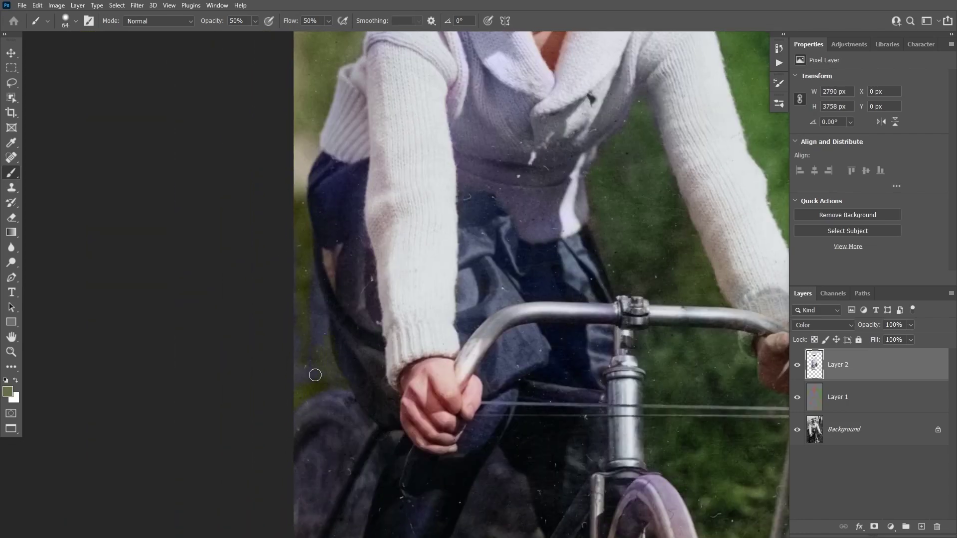
- Recolor the back of the skirt dark blue and the background beside the rear wheel green, using sampled colors
mouse_move(297, 268)
left_mouse_down()
mouse_move(327, 244)
mouse_move(363, 285)
left_mouse_up()
left_click(327, 244, "alt")
left_click_drag(361, 289, 326, 208)
left_click(291, 173, "alt")
left_click_drag(303, 278, 296, 278)
left_click_drag(304, 299, 284, 325)
mouse_move(346, 314)
left_mouse_down()
mouse_move(271, 287)
mouse_move(315, 357)
left_mouse_up()
- Sample a dark neutral tone and paint over the leg and the rear wheel area
left_click(326, 270, "alt")
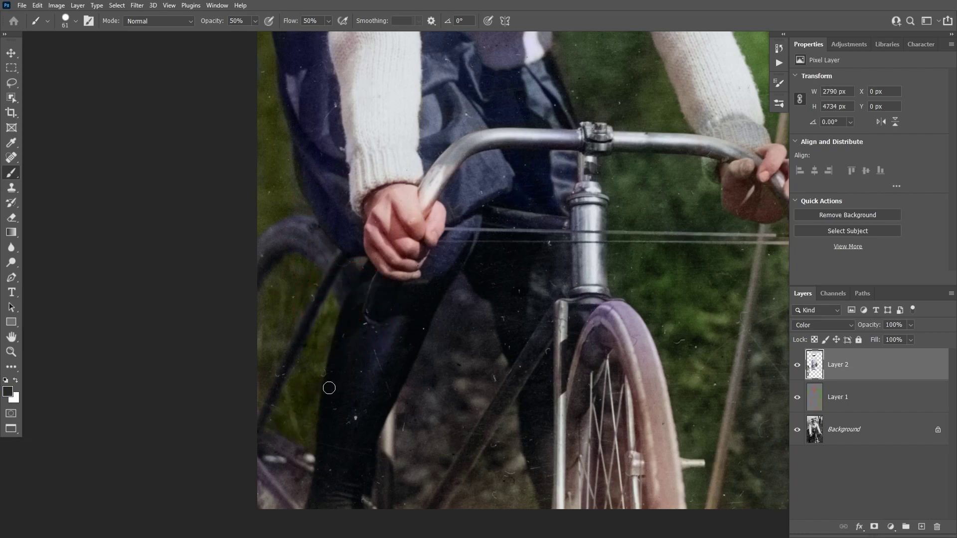
left_click_drag(329, 389, 333, 289)
left_click_drag(321, 211, 318, 212)
left_click_drag(259, 317, 265, 188)
left_click_drag(286, 276, 315, 260)
mouse_move(305, 247)
left_mouse_down()
mouse_move(313, 248)
mouse_move(250, 376)
left_mouse_up()
- Sample the foliage green and paint over the grayish ground between the legs and the bicycle frame
left_click(438, 214, "alt")
mouse_move(439, 213)
left_mouse_down()
mouse_move(395, 391)
mouse_move(376, 408)
mouse_move(354, 408)
mouse_move(406, 338)
mouse_move(402, 208)
mouse_move(373, 346)
left_mouse_up()
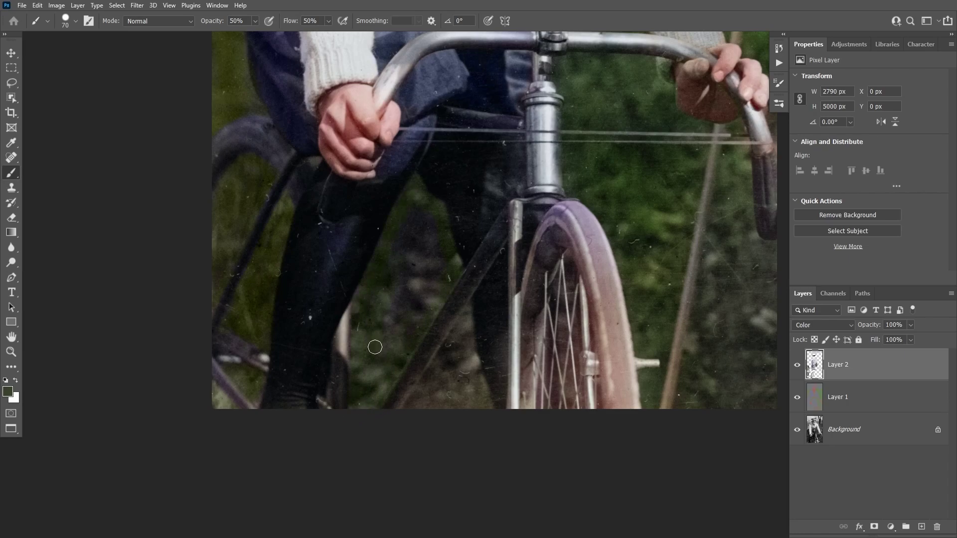
left_click_drag(395, 276, 407, 277)
left_click_drag(406, 277, 392, 329)
left_click_drag(441, 289, 428, 289)
- Paint the front tire's pinkish section with its sampled purple-gray, sample the nearby green and review the whole photo
left_click_drag(541, 403, 566, 409)
left_click(594, 257, "alt")
mouse_move(599, 282)
left_mouse_down()
mouse_move(612, 342)
mouse_move(611, 425)
mouse_move(457, 456)
left_mouse_up()
left_click(575, 274, "alt")
scroll(537, 272, "down", 10)
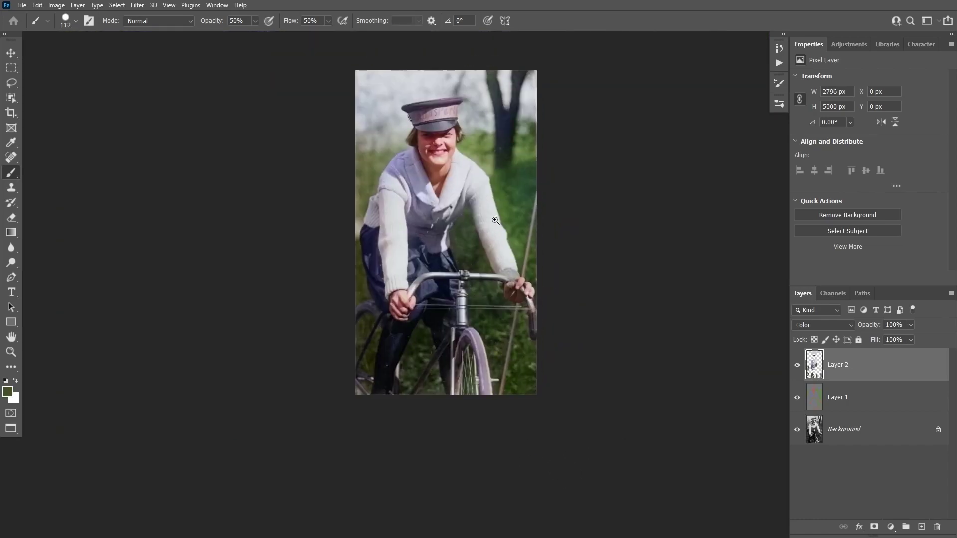
scroll(503, 218, "up", 3)
left_click_drag(468, 218, 454, 250)
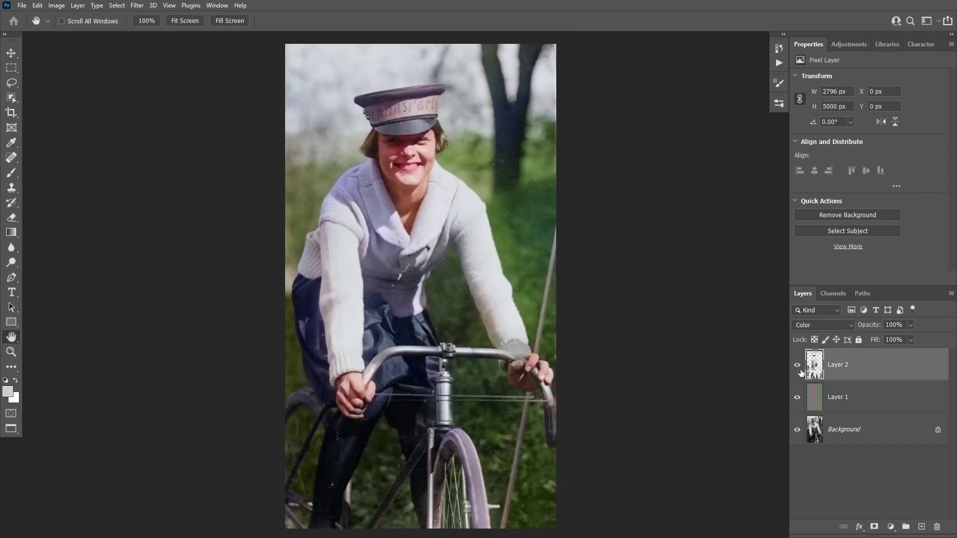
- Add a Hue/Saturation adjustment layer with saturation at -29 and invert its mask to black
left_click(889, 532)
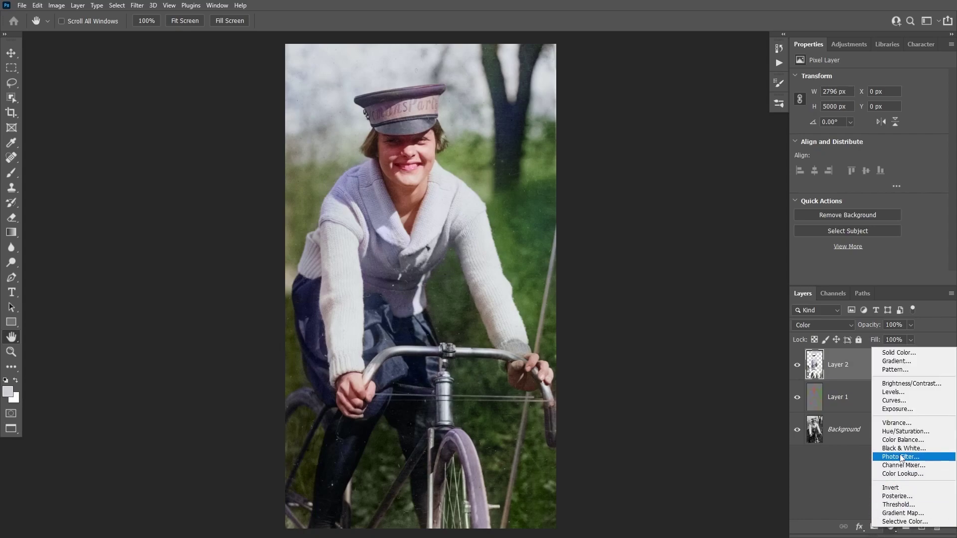
left_click(894, 429)
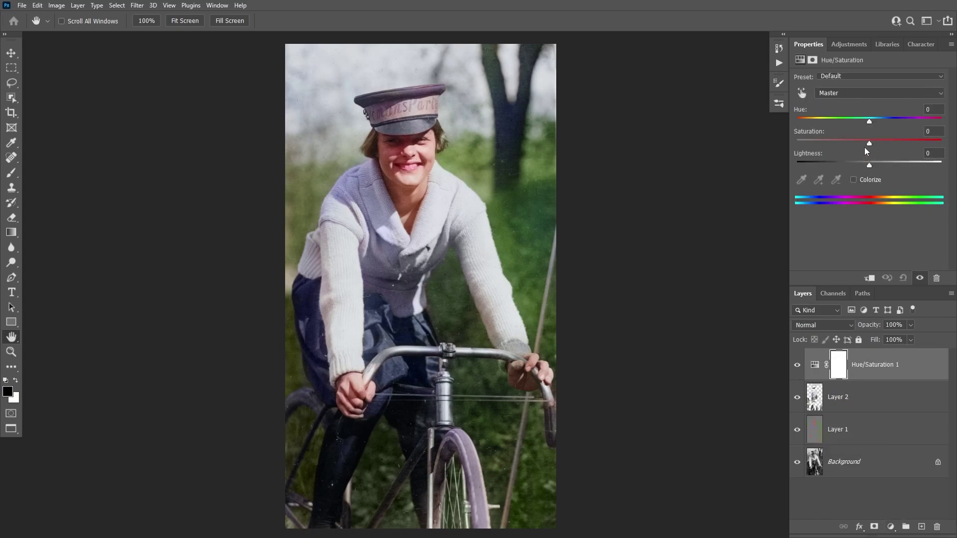
left_click_drag(869, 144, 848, 143)
key("ctrl+i")
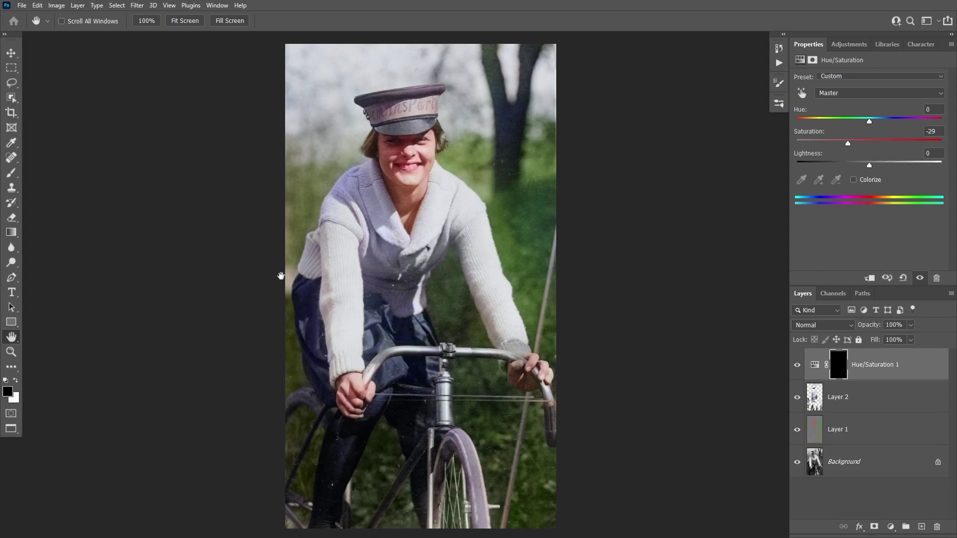
- Paint white on the Hue/Saturation mask over the green background beside the cyclist's extended arm, using 19% brush opacity and 22% flow
key("b")
left_click_drag(454, 183, 499, 184)
left_click_drag(292, 25, 282, 24)
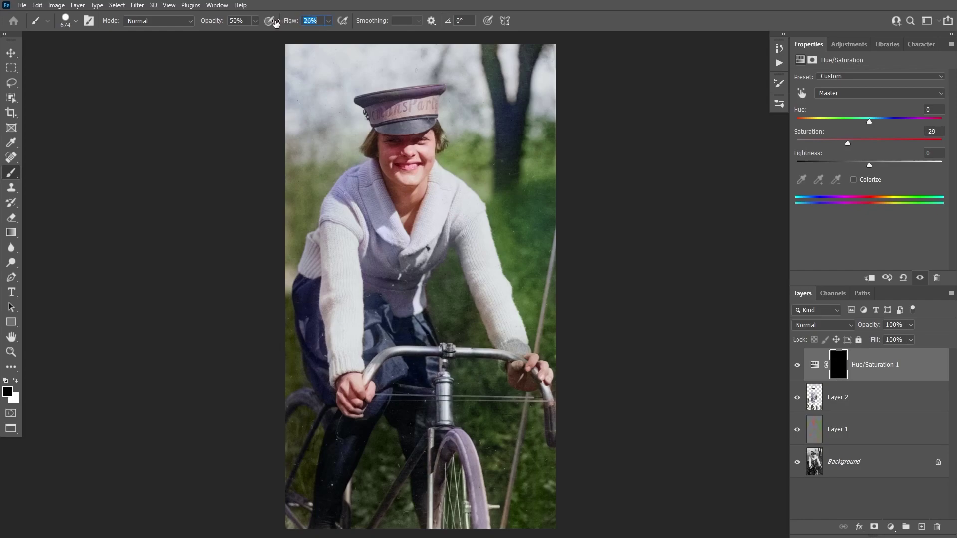
left_click_drag(211, 22, 197, 24)
left_click(16, 381)
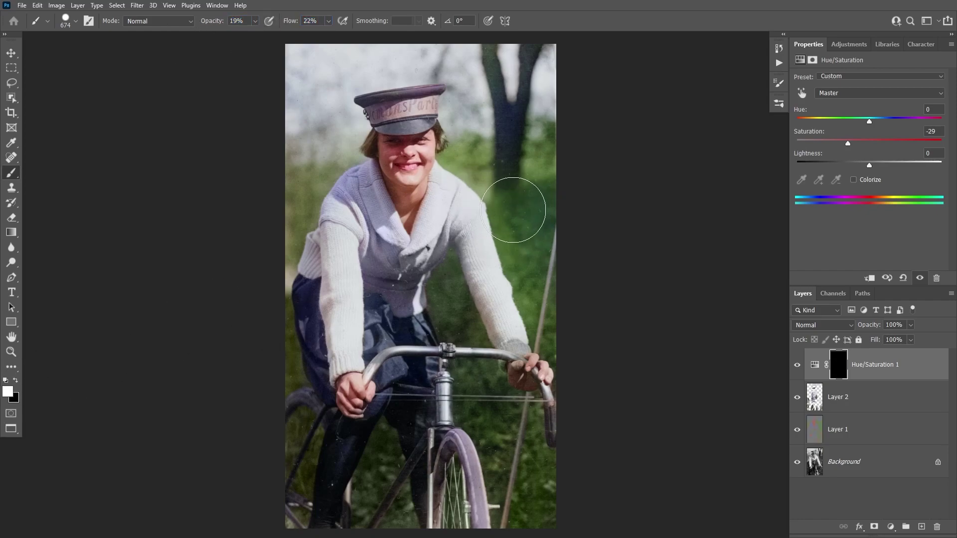
mouse_move(513, 231)
left_mouse_down()
mouse_move(537, 171)
mouse_move(525, 235)
mouse_move(512, 206)
left_mouse_up()
mouse_move(529, 435)
left_mouse_down()
mouse_move(508, 394)
mouse_move(522, 421)
mouse_move(514, 474)
left_mouse_up()
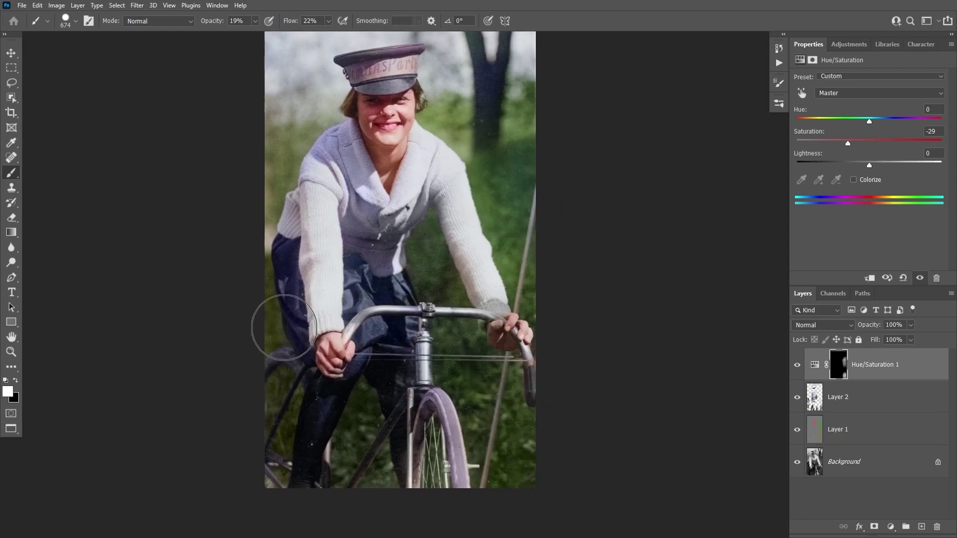
- Paint white on the Hue/Saturation mask over the pinkish teeth with a small brush at 100% opacity and flow, and review the whole photo
left_click_drag(390, 106, 468, 106)
left_click_drag(396, 179, 275, 166)
key("0")
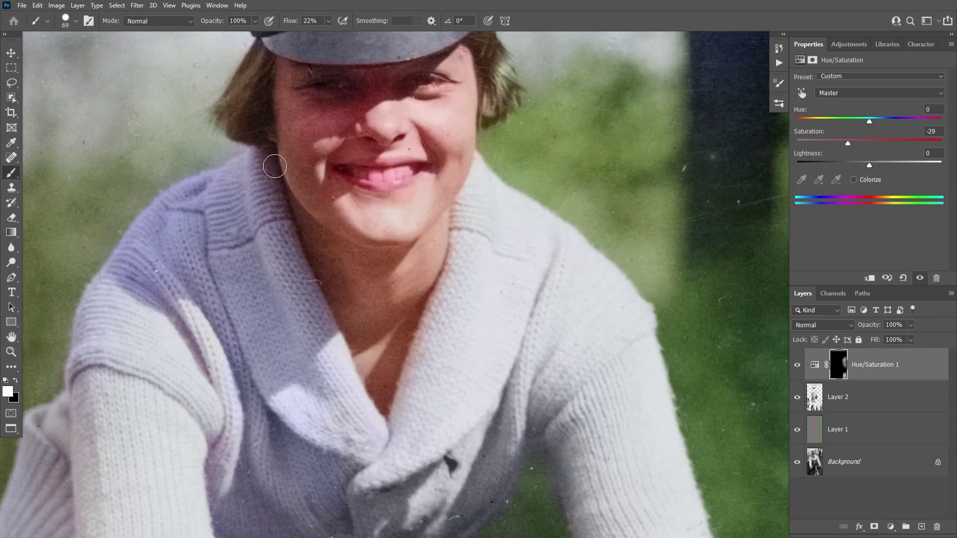
key("shift+0")
right_click(377, 170)
left_click_drag(359, 167, 350, 173)
scroll(350, 171, "down", 5)
key("space")
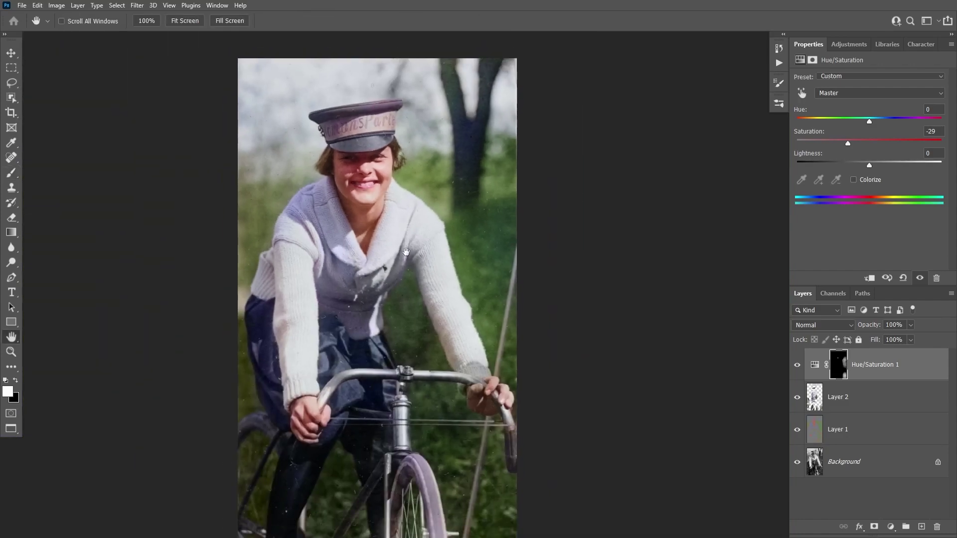
left_click(184, 21)
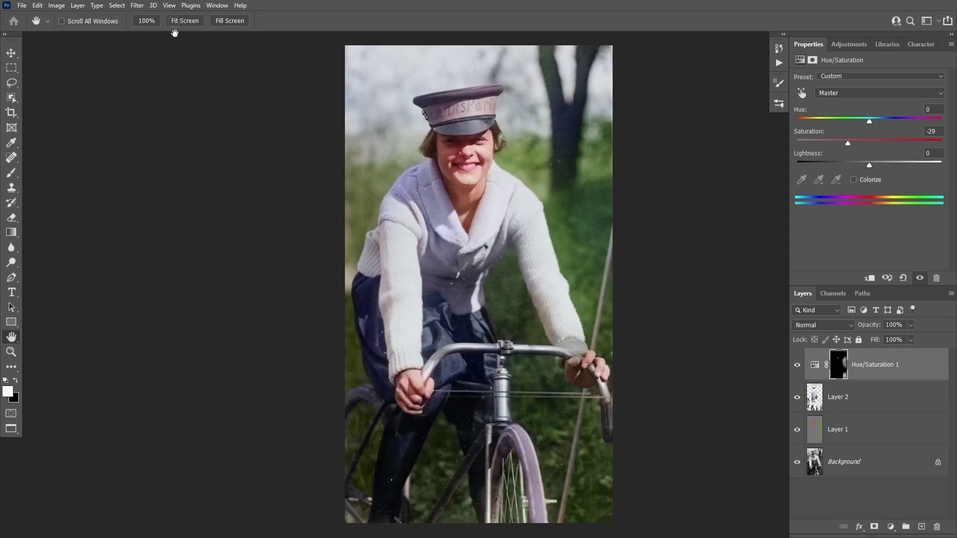
left_click_drag(505, 271, 479, 278)
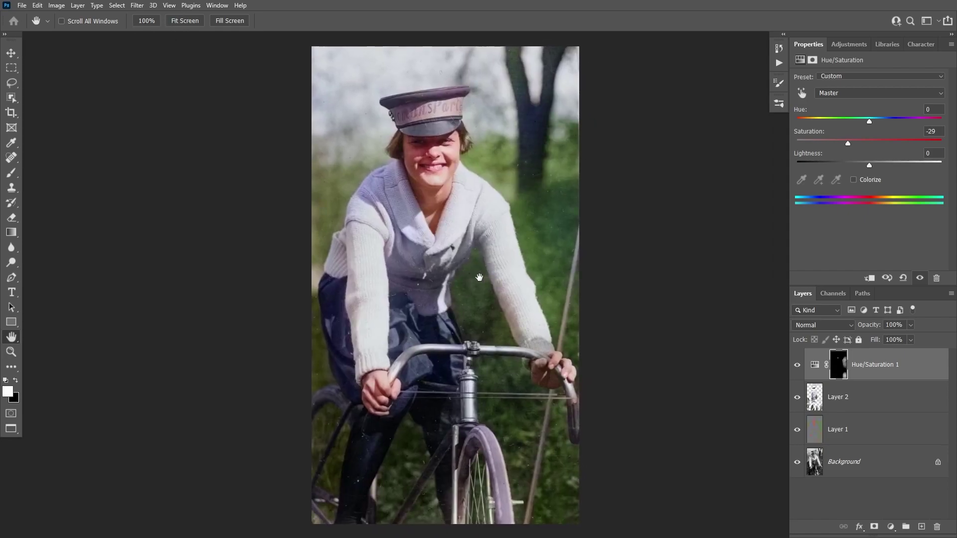